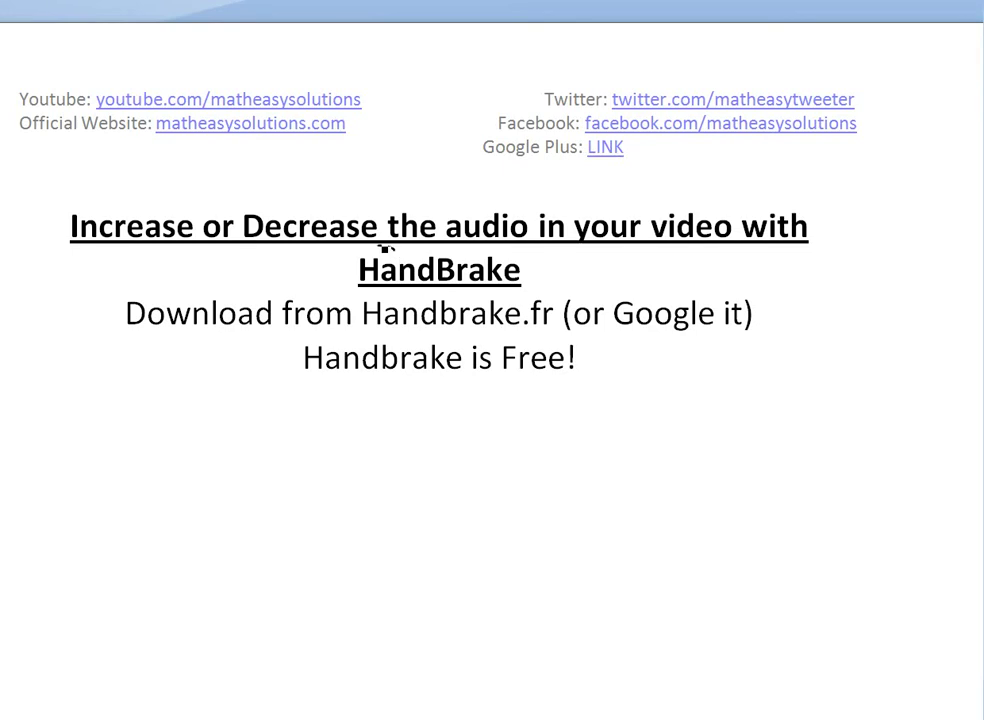
# Circle 'HandBrake' and underline 'Google it' in ink on the title slide.
pyautogui.moveTo(385, 252)
pyautogui.mouseDown()
pyautogui.moveTo(365, 284)
pyautogui.moveTo(488, 282)
pyautogui.moveTo(533, 266)
pyautogui.moveTo(405, 250)
pyautogui.mouseUp()
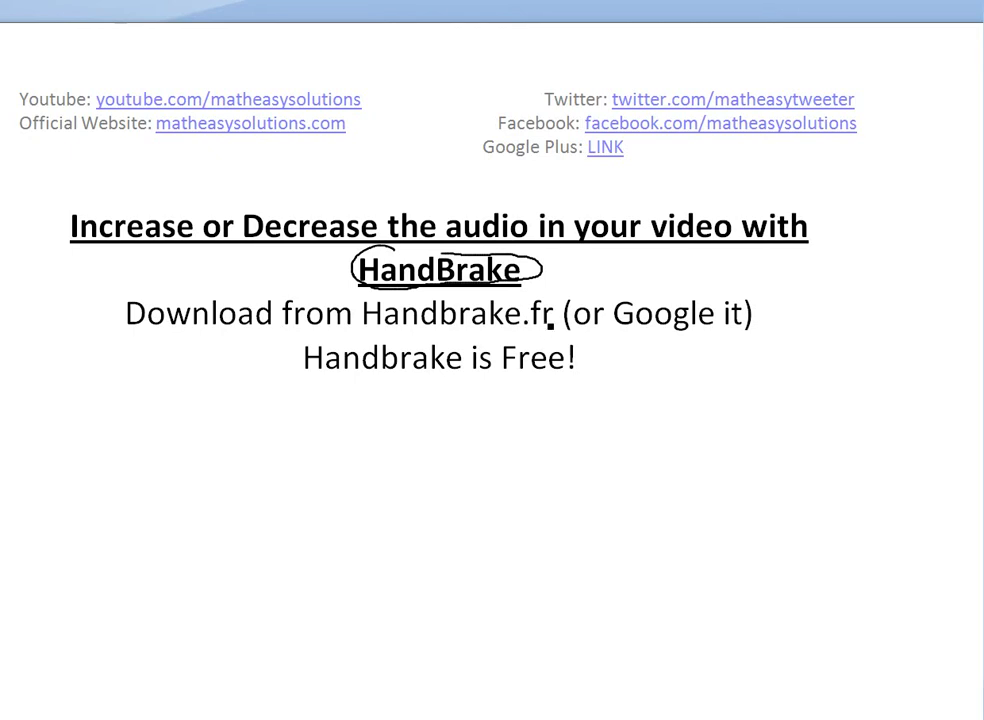
pyautogui.moveTo(597, 343); pyautogui.dragTo(707, 337)
# Open the one-hand pushups .mp4 from the Pushups folder in VLC and pause it.
pyautogui.moveTo(983, 88); pyautogui.dragTo(430, 88)
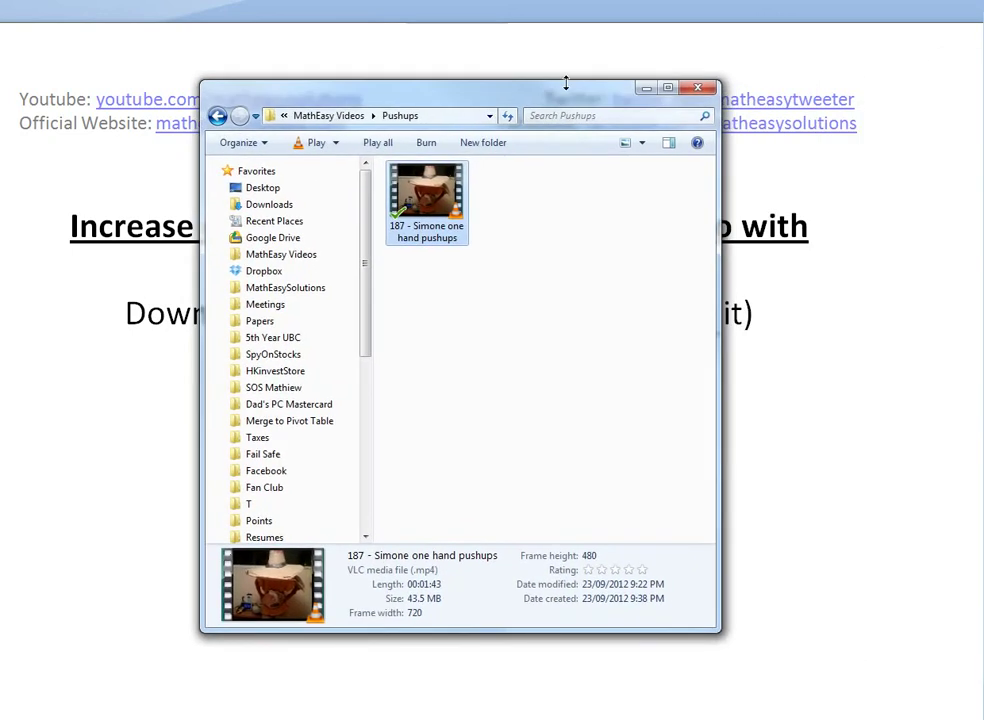
pyautogui.doubleClick(433, 205)
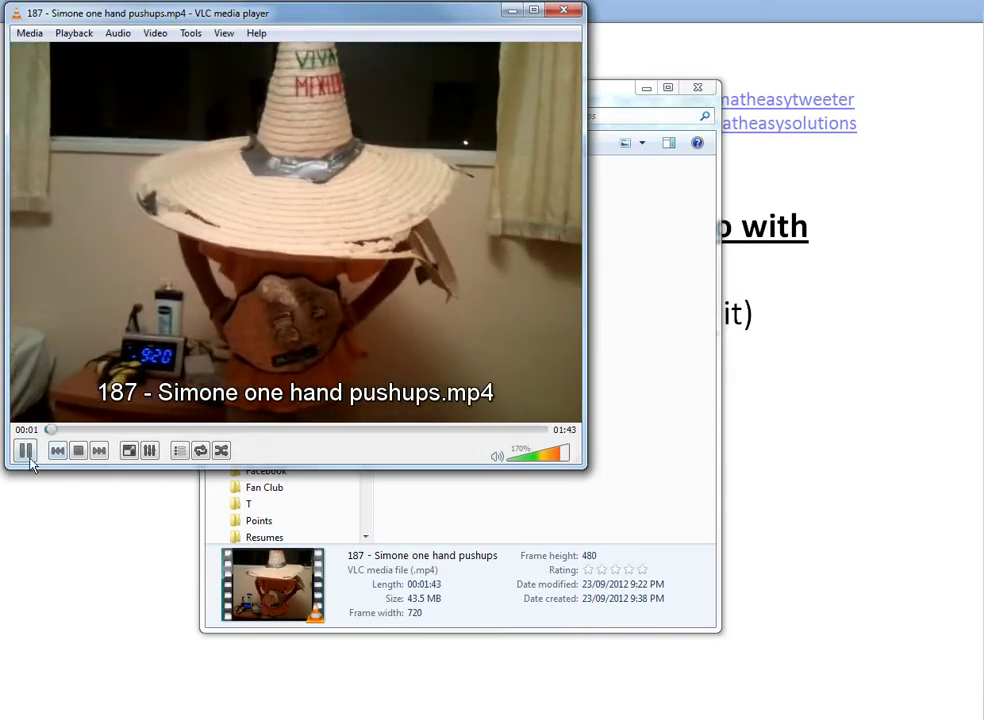
pyautogui.click(26, 451)
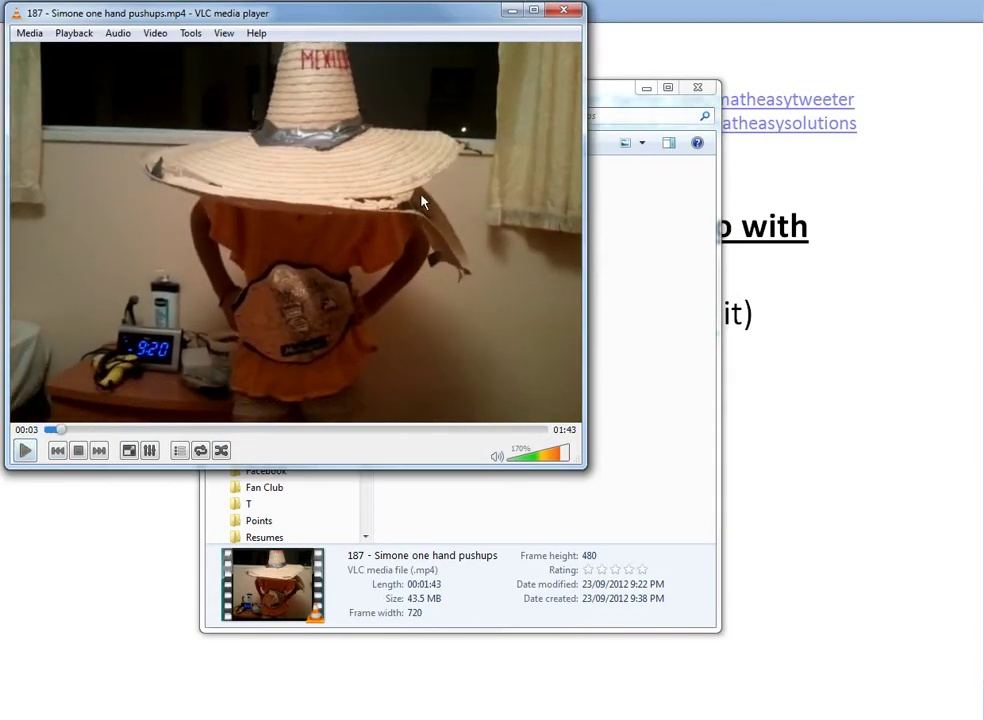
pyautogui.moveTo(388, 20); pyautogui.dragTo(433, 75)
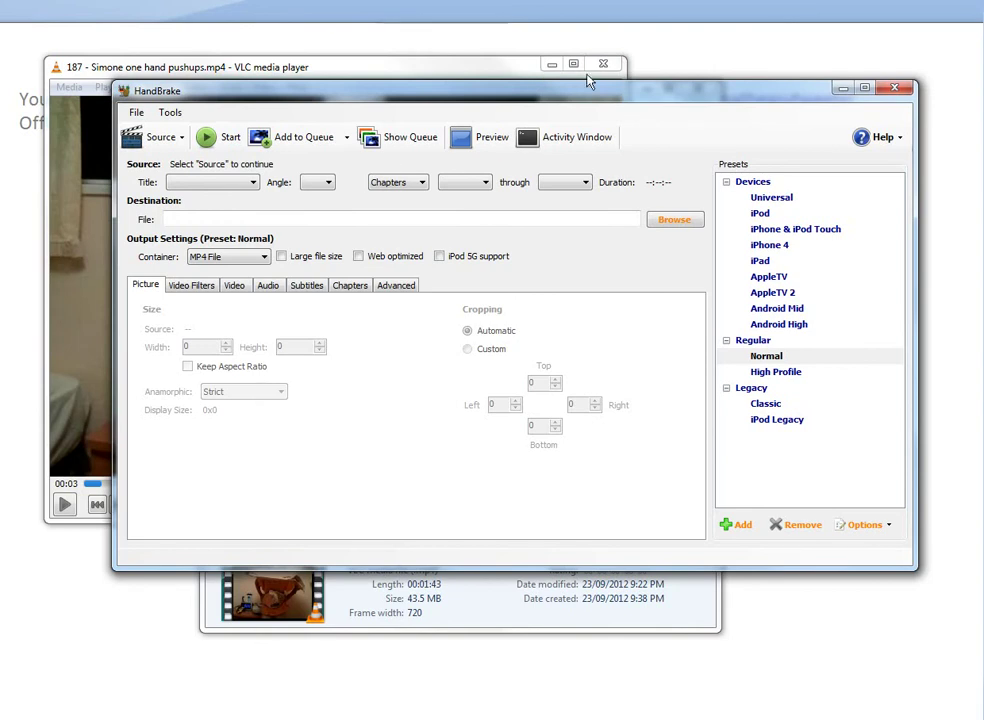
# Close VLC and dismiss HandBrake's missing default path warning.
pyautogui.click(601, 65)
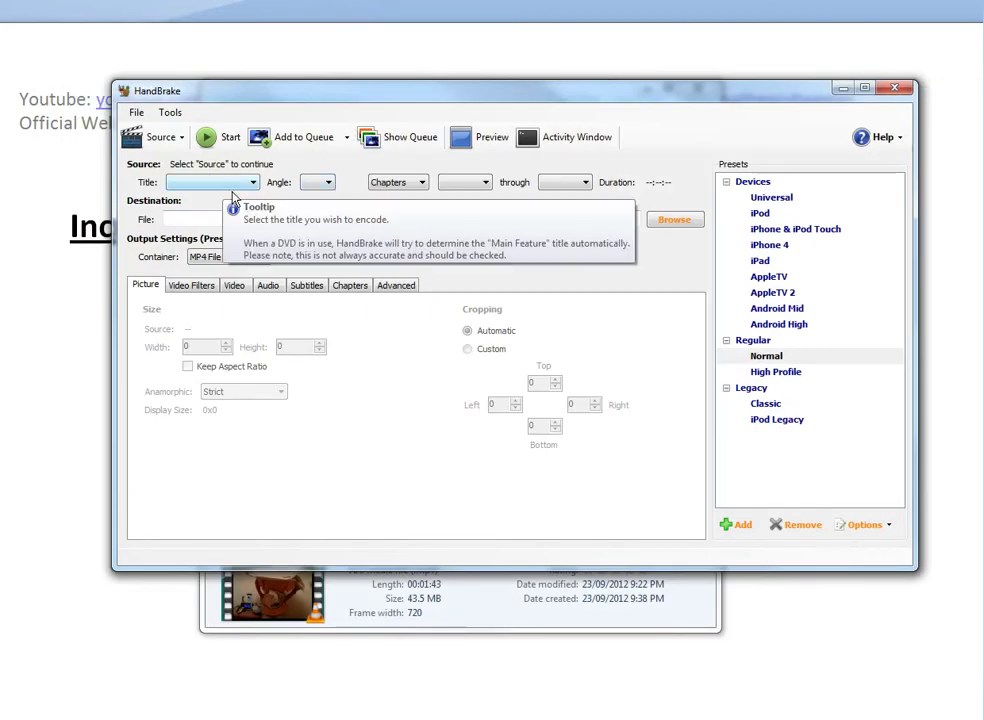
pyautogui.moveTo(285, 92); pyautogui.dragTo(382, 254)
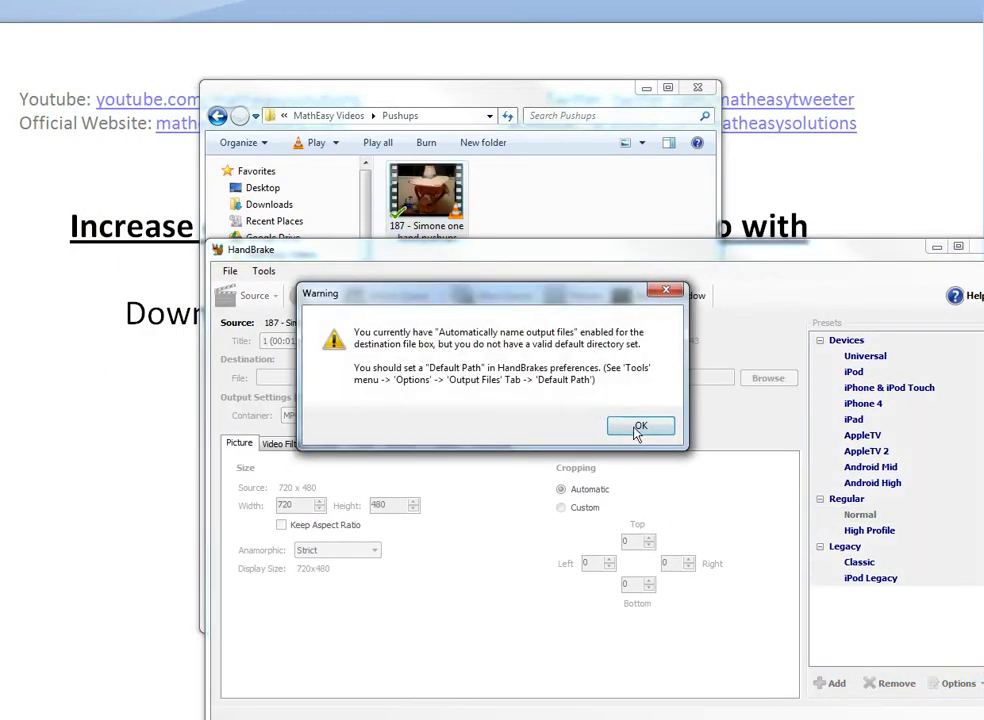
pyautogui.click(640, 431)
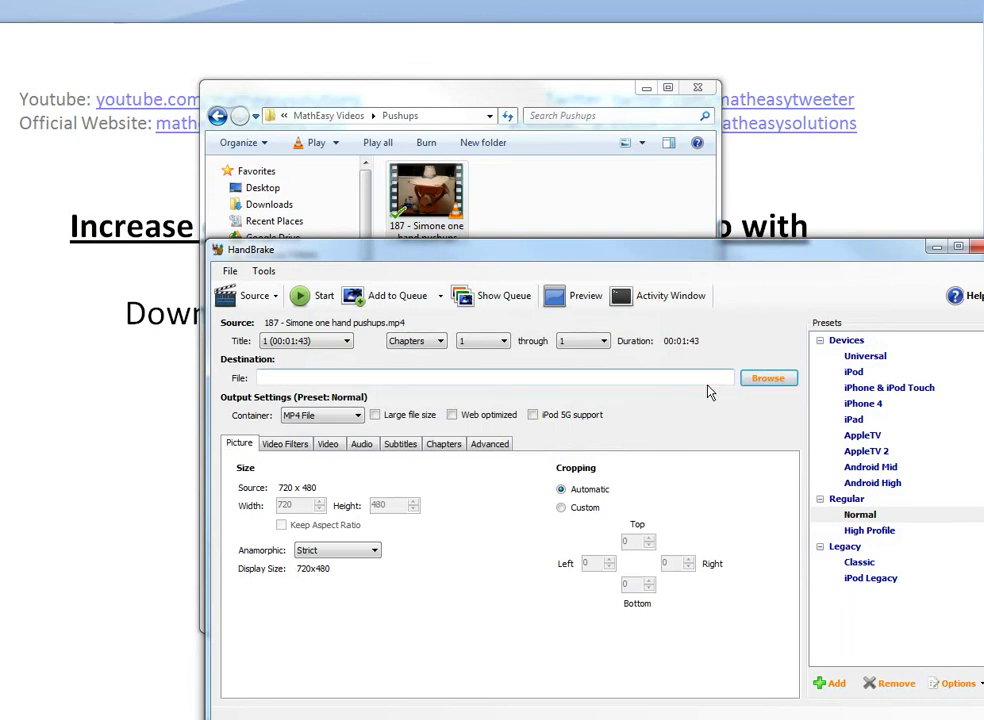
# Set the destination to the original pushups file name with ' lower volume' appended.
pyautogui.click(769, 384)
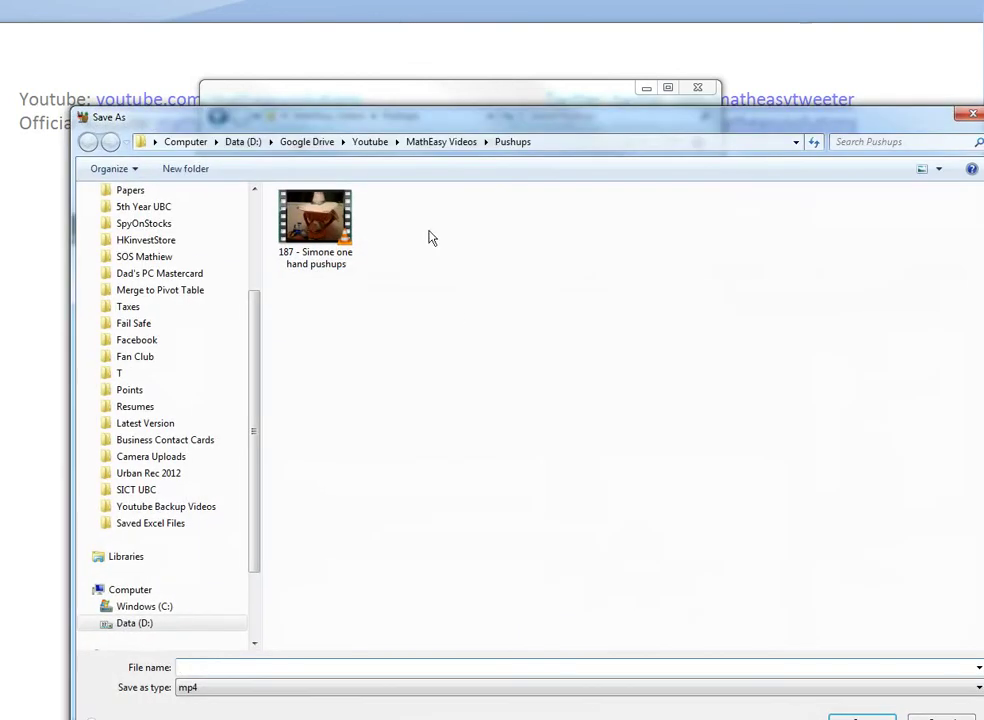
pyautogui.click(292, 266)
pyautogui.click(351, 669)
pyautogui.doubleClick(345, 664)
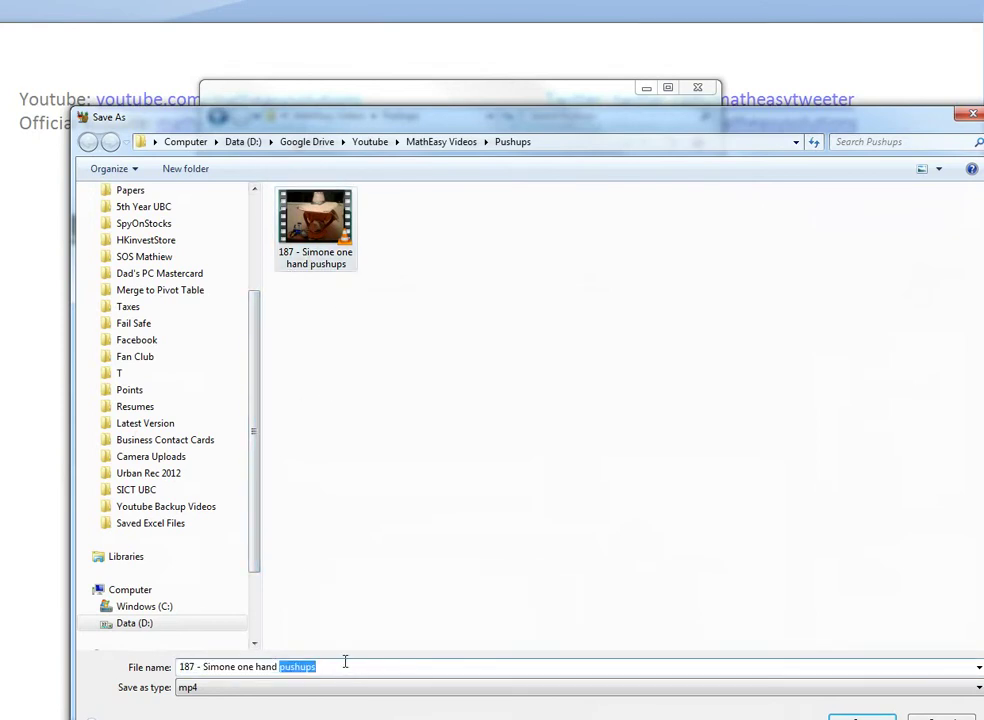
pyautogui.click(345, 662)
pyautogui.write('lowe')
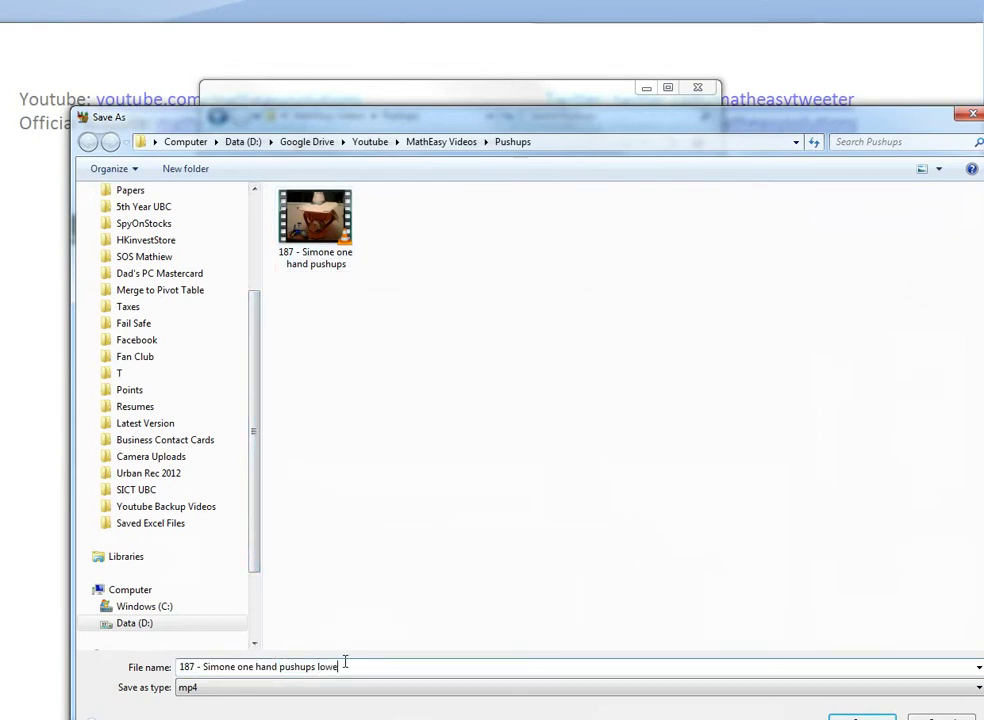
pyautogui.write('r ro')
pyautogui.press('Return')
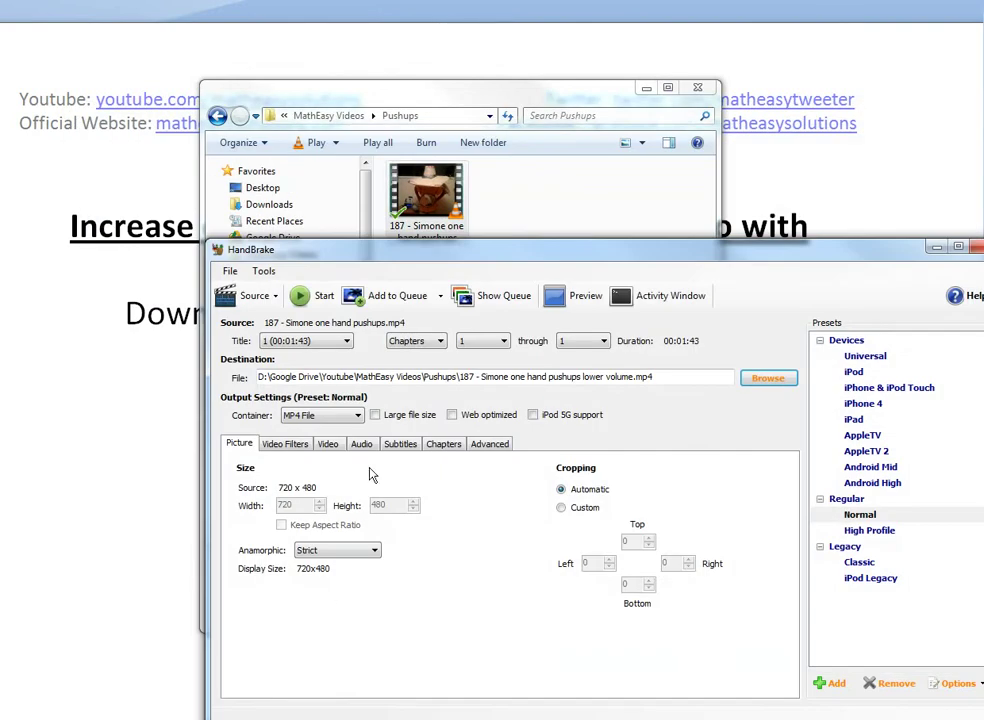
# Enable Web optimized and drop the audio track's Advanced gain to -20 dB.
pyautogui.click(470, 417)
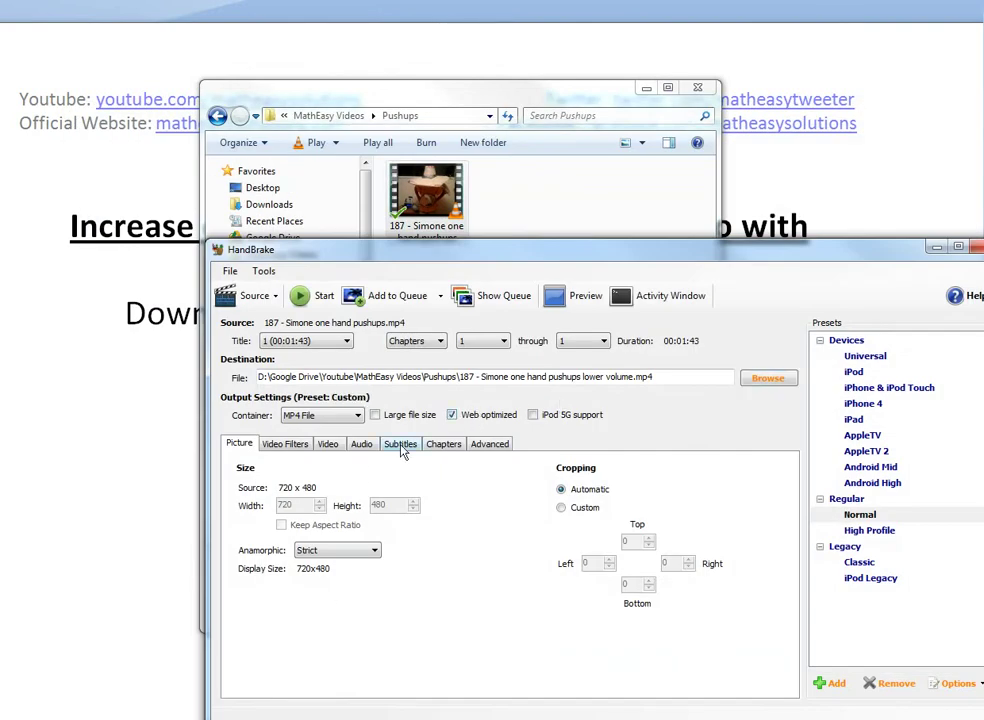
pyautogui.click(362, 446)
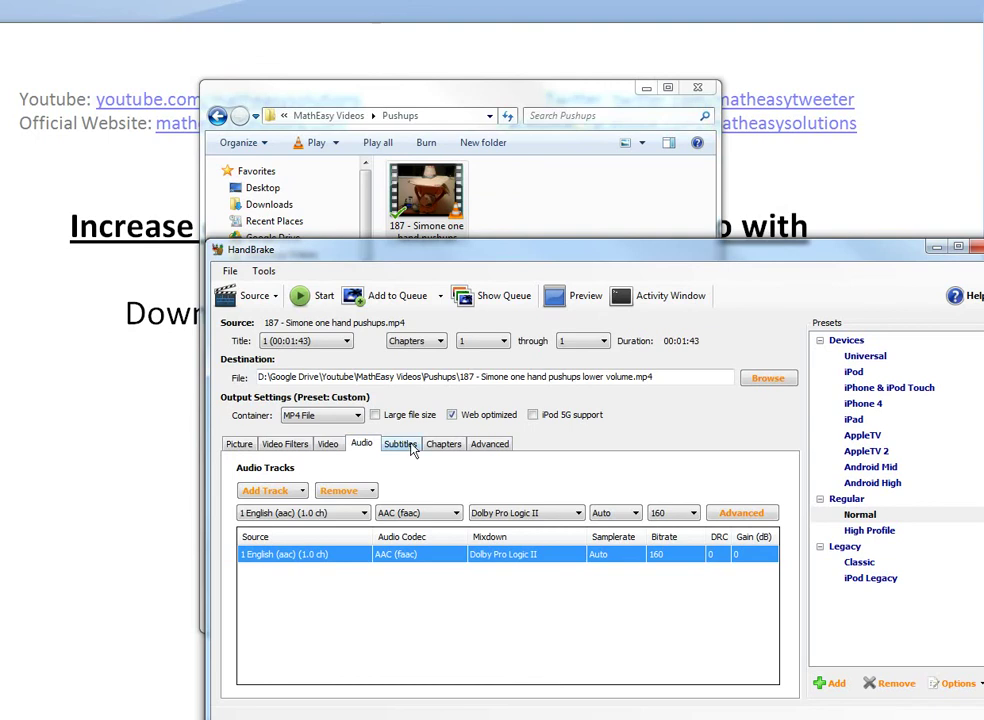
pyautogui.click(743, 512)
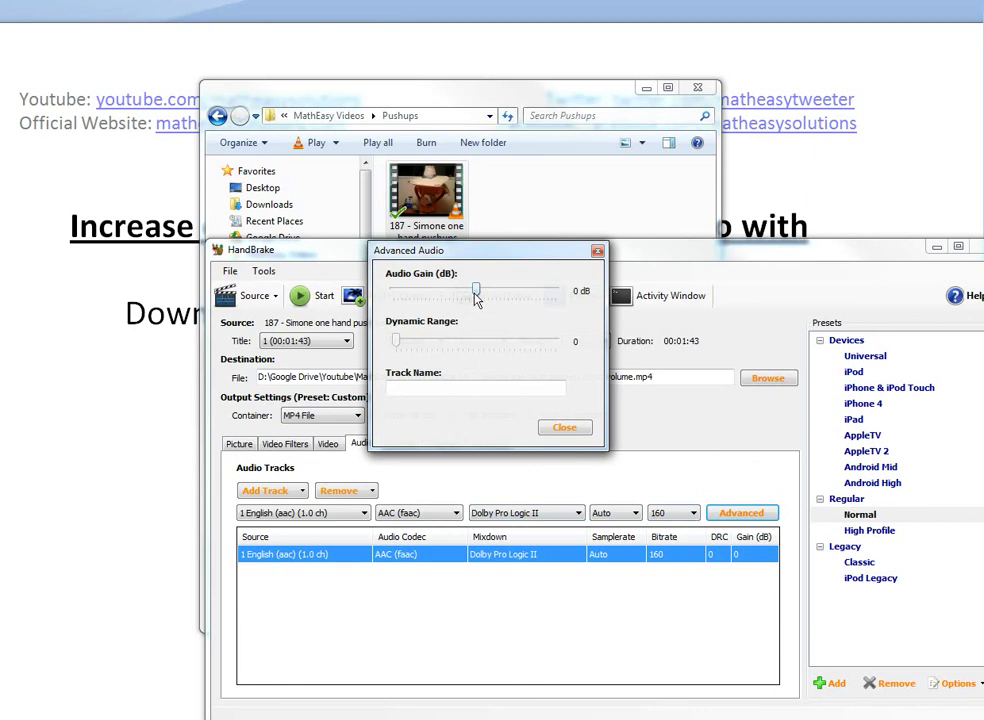
pyautogui.moveTo(475, 298); pyautogui.dragTo(390, 299)
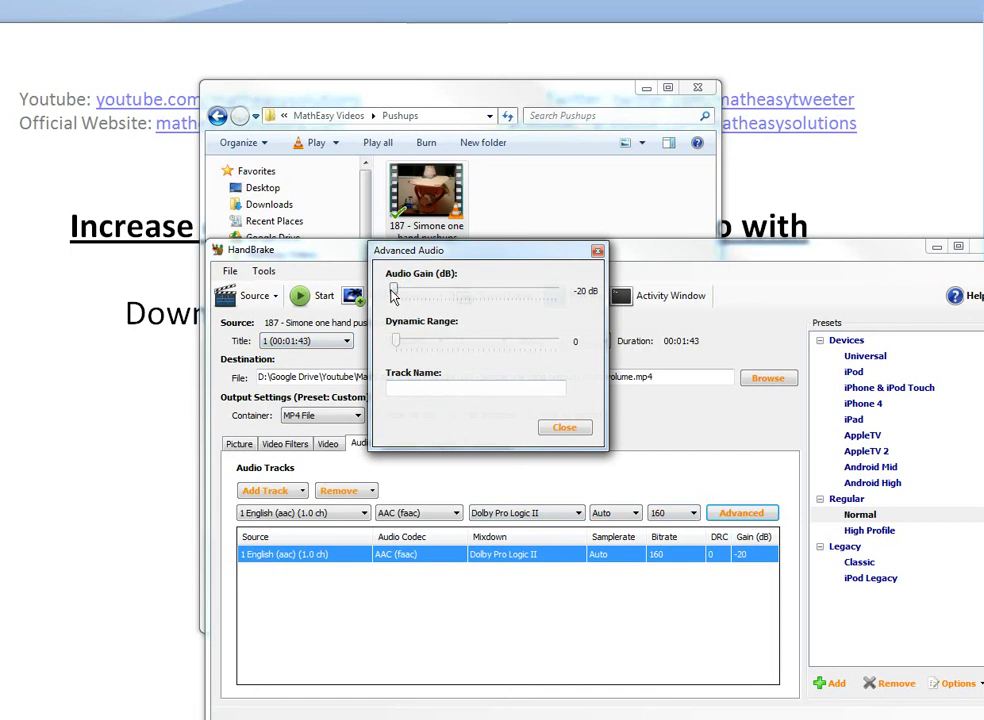
pyautogui.moveTo(395, 291)
pyautogui.mouseDown()
pyautogui.moveTo(573, 316)
pyautogui.moveTo(527, 304)
pyautogui.moveTo(392, 308)
pyautogui.mouseUp()
# Close the advanced audio options and start encoding the lower-volume pushups copy.
pyautogui.click(566, 428)
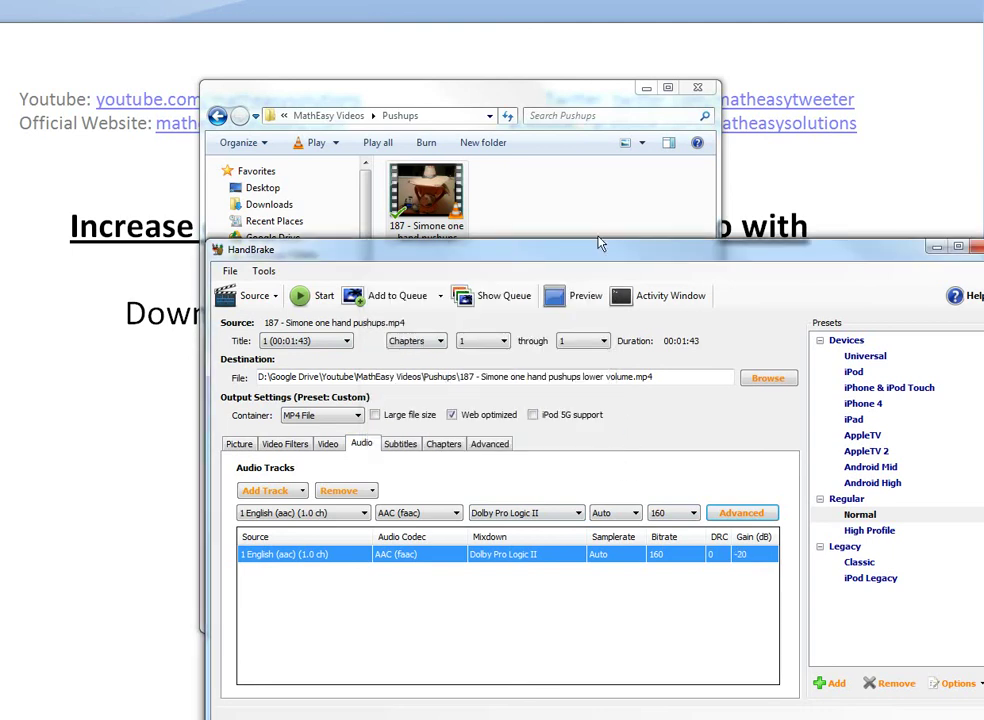
pyautogui.moveTo(607, 257); pyautogui.dragTo(557, 199)
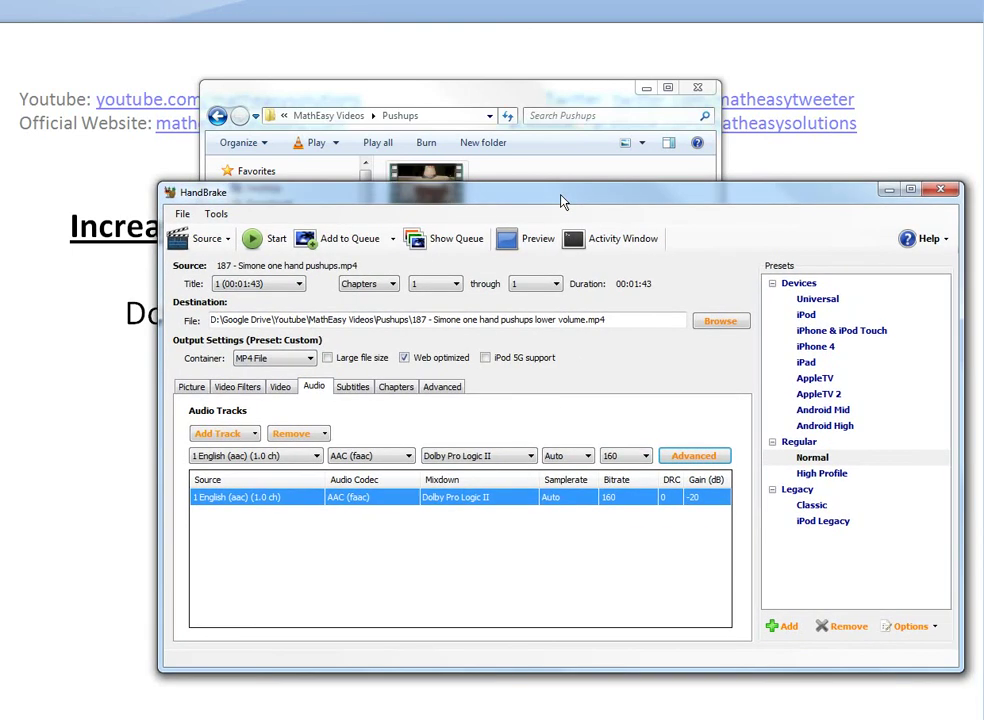
pyautogui.click(258, 238)
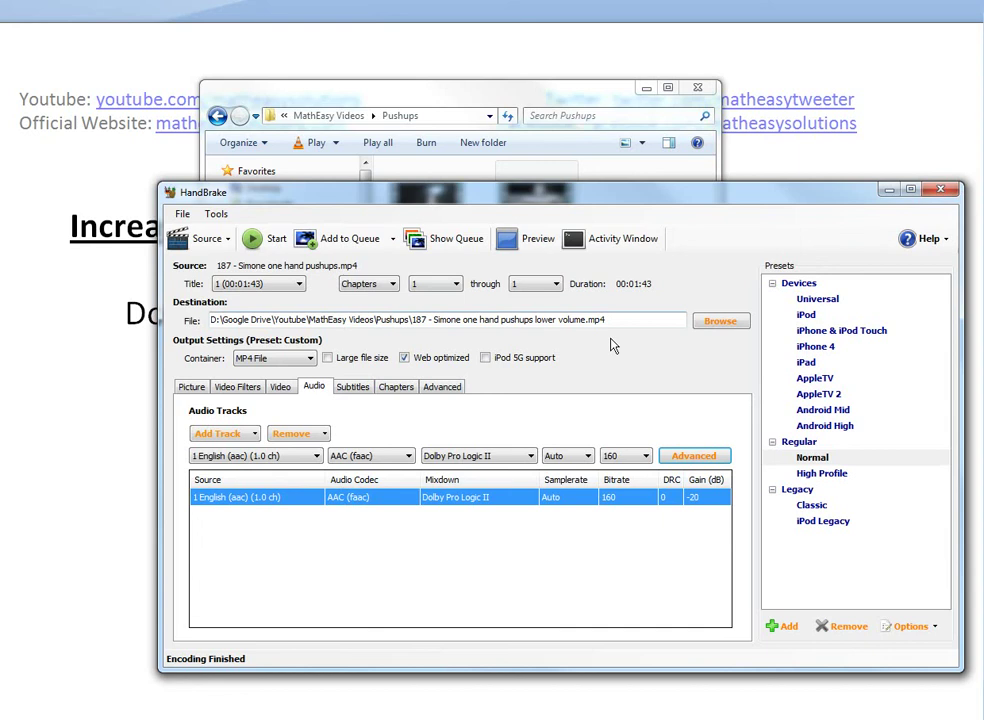
# Close HandBrake and select the 44,620 KB original beside the 24,488 KB copy.
pyautogui.click(953, 193)
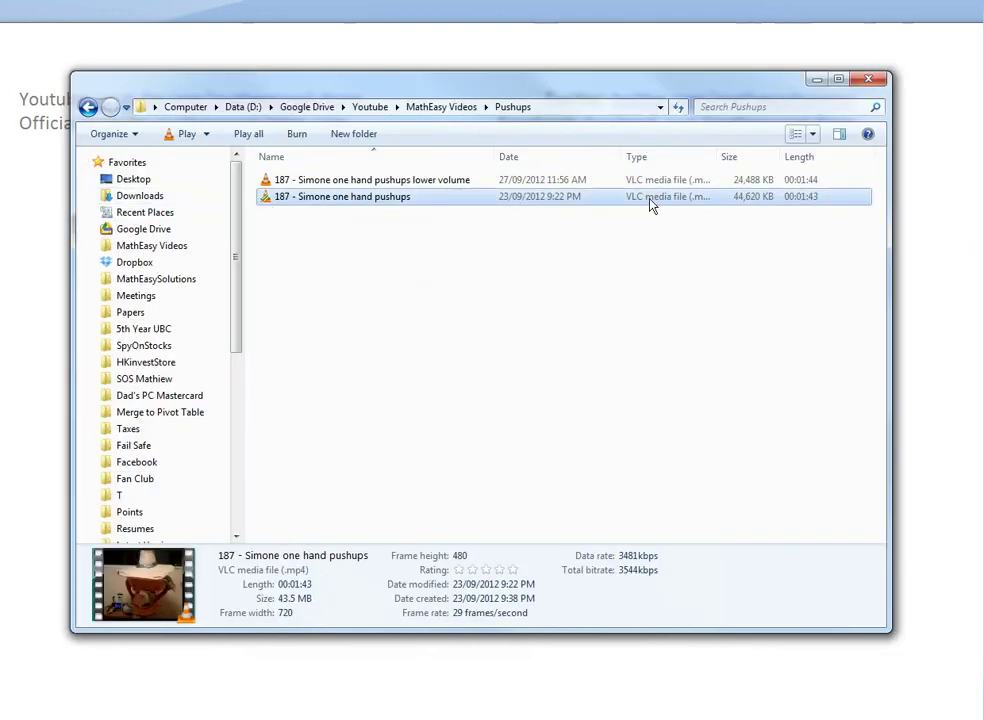
pyautogui.click(377, 199)
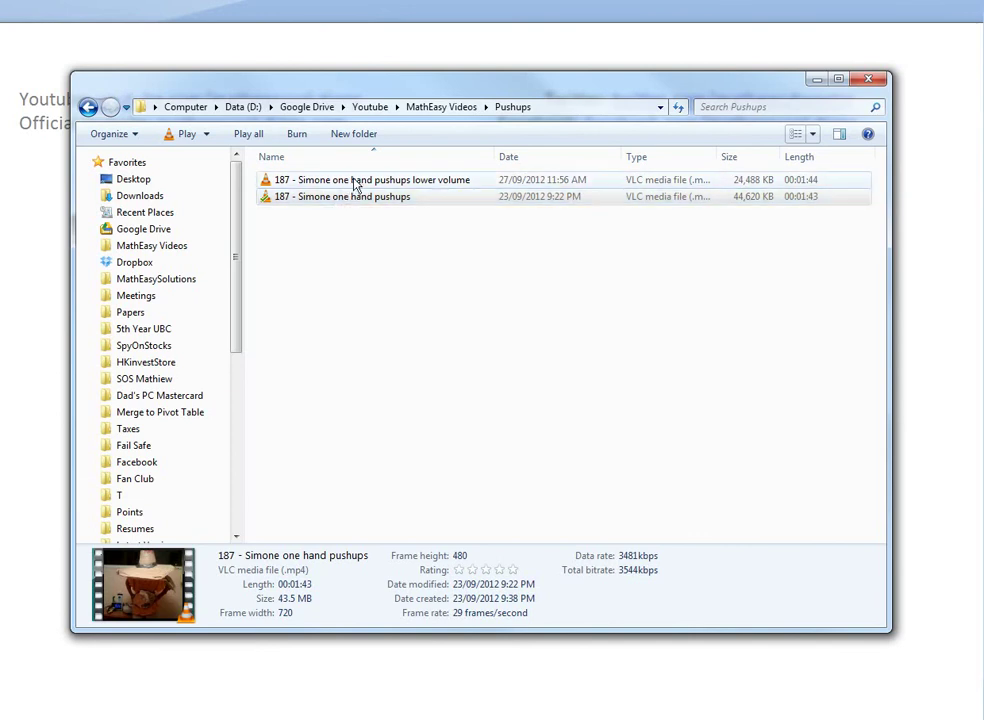
# Play the lower-volume copy, then the original, in VLC, then return to the Word slide.
pyautogui.doubleClick(357, 181)
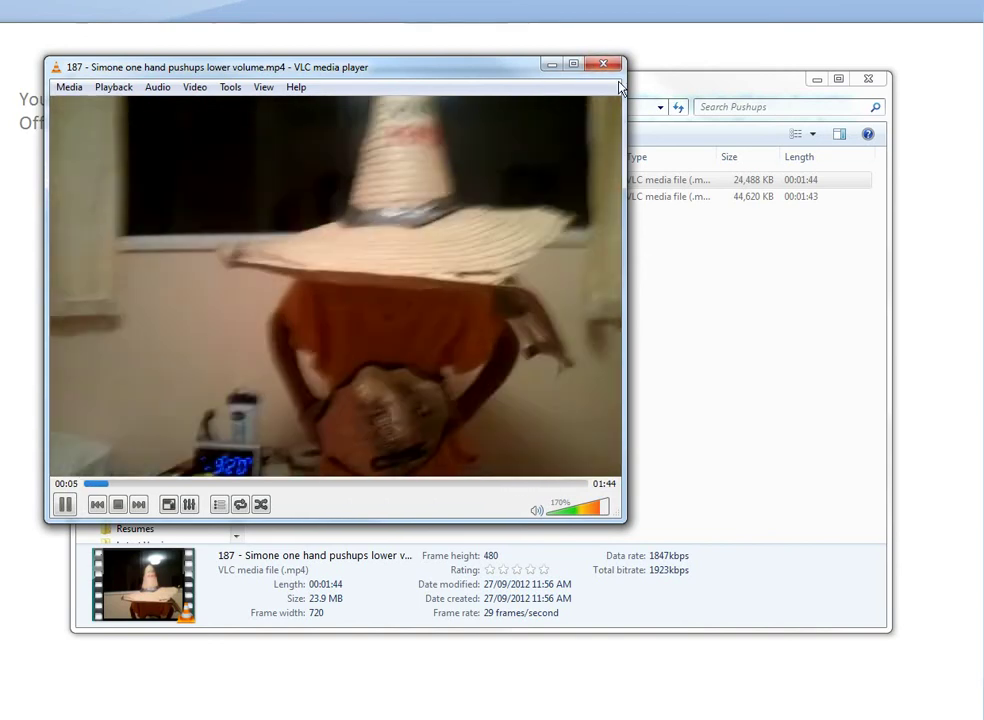
pyautogui.click(603, 67)
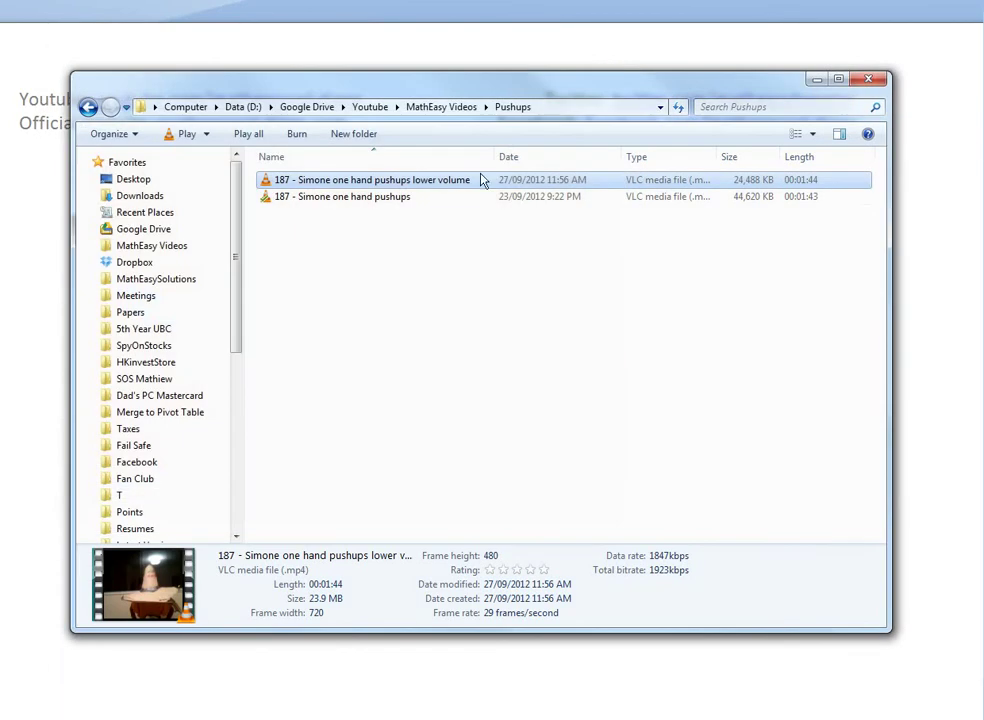
pyautogui.doubleClick(372, 199)
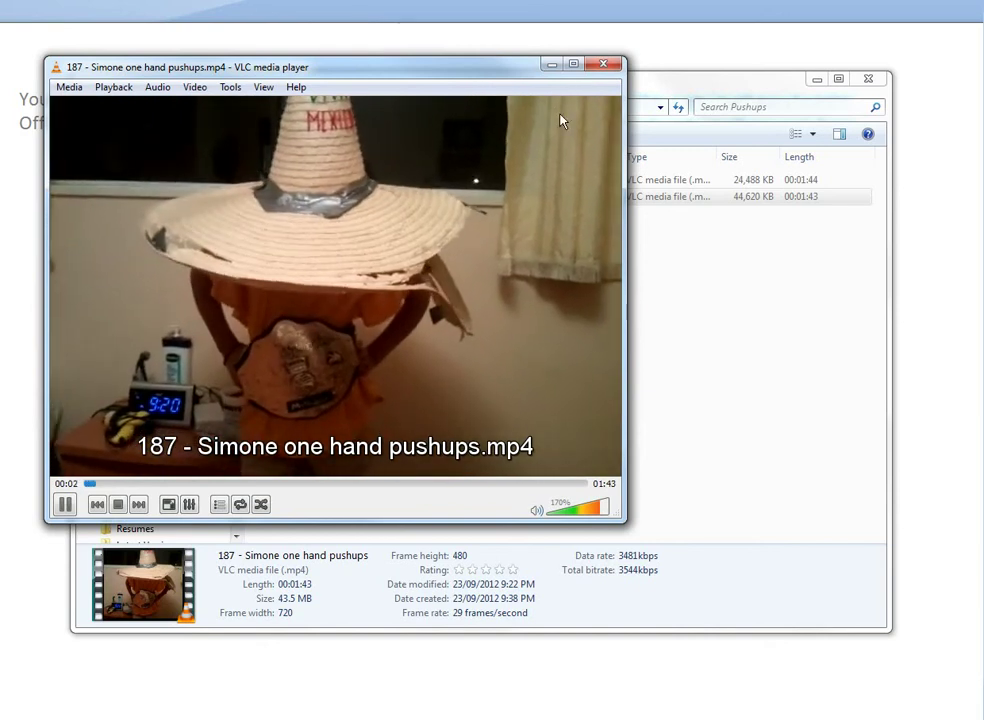
pyautogui.click(603, 67)
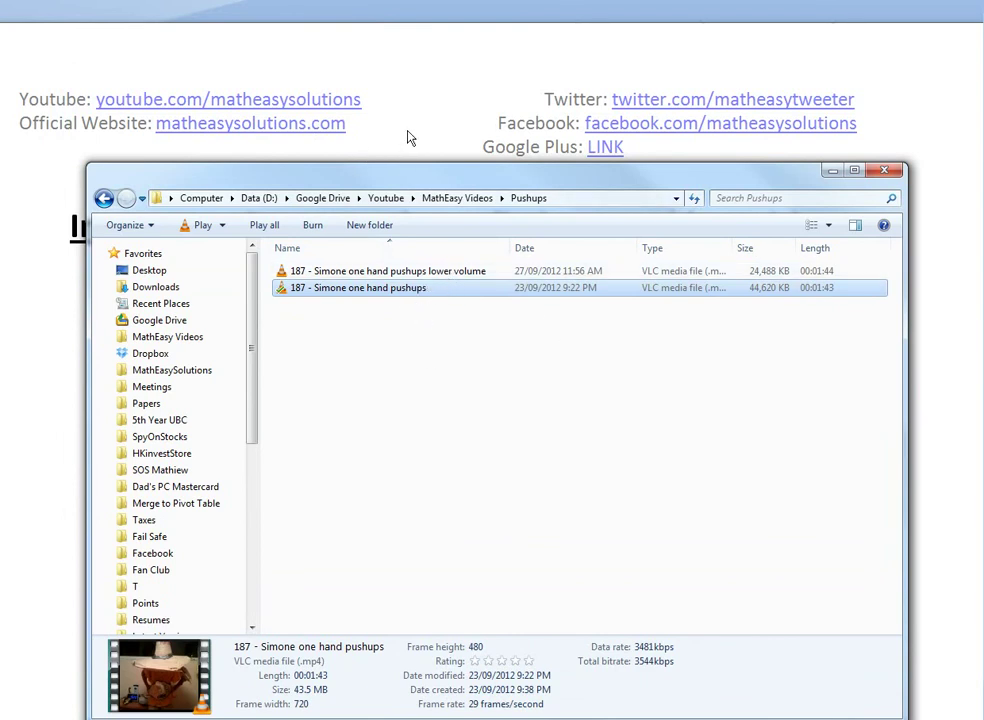
pyautogui.click(410, 168)
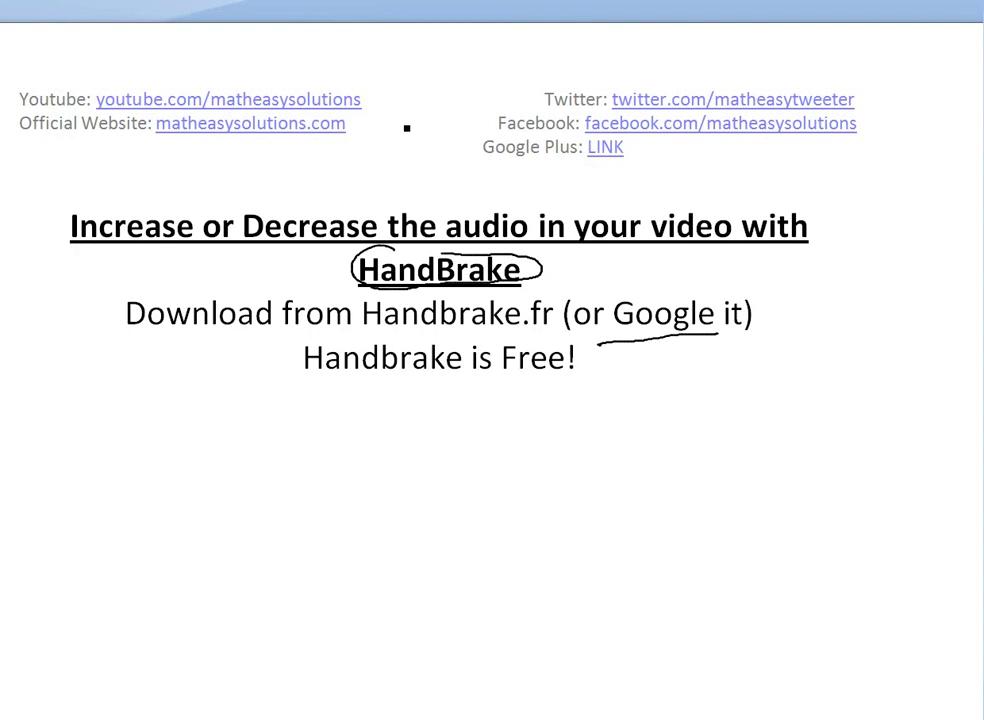